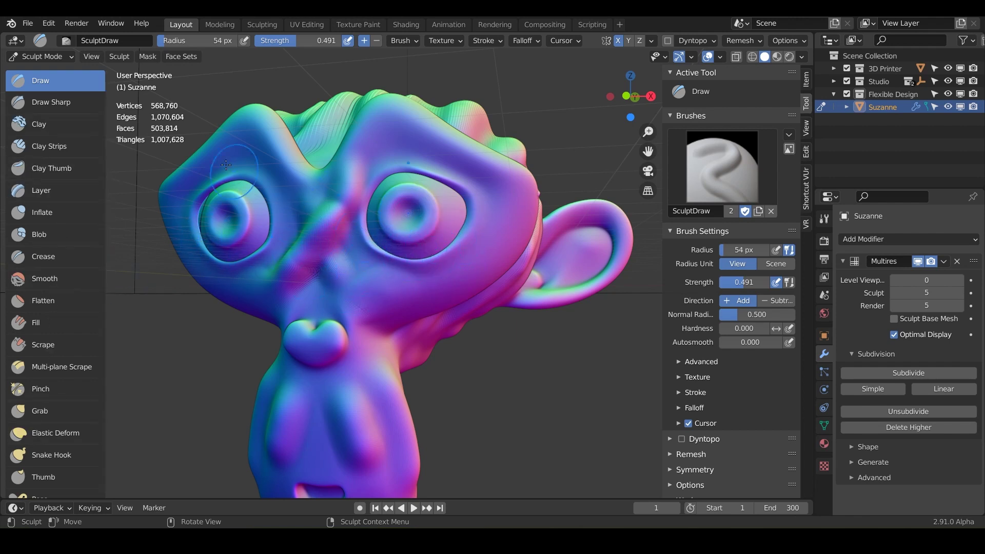
- Toggle Suzanne between Object Mode and Sculpt Mode, finishing in Object Mode
{"action": "left_click", "coordinate": [57, 54]}
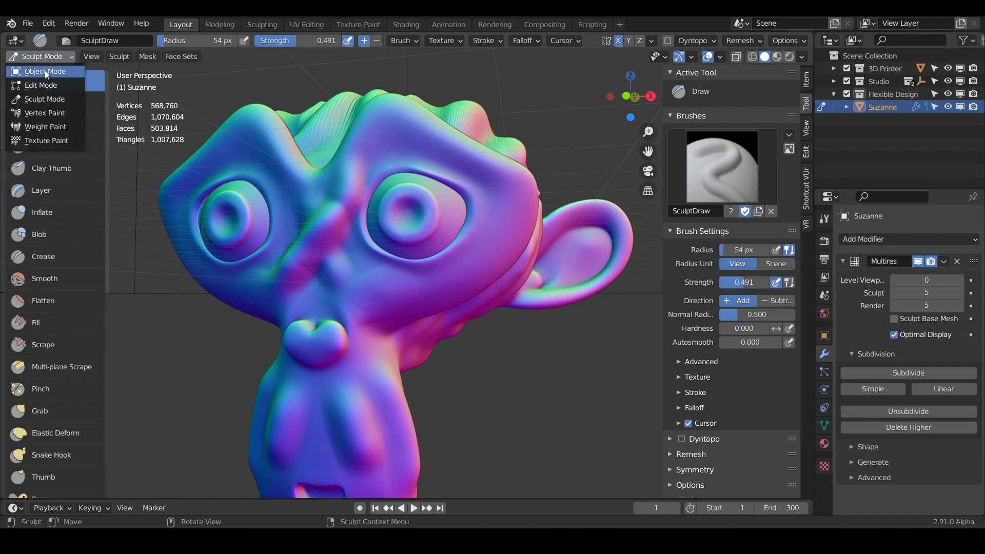
{"action": "left_click", "coordinate": [45, 71]}
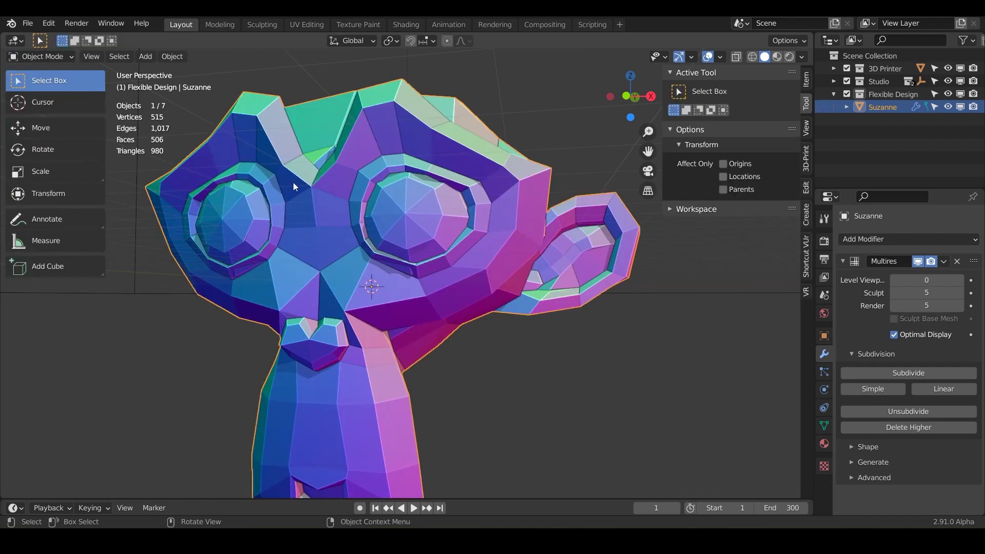
{"action": "left_click", "coordinate": [70, 56]}
{"action": "left_click", "coordinate": [66, 98]}
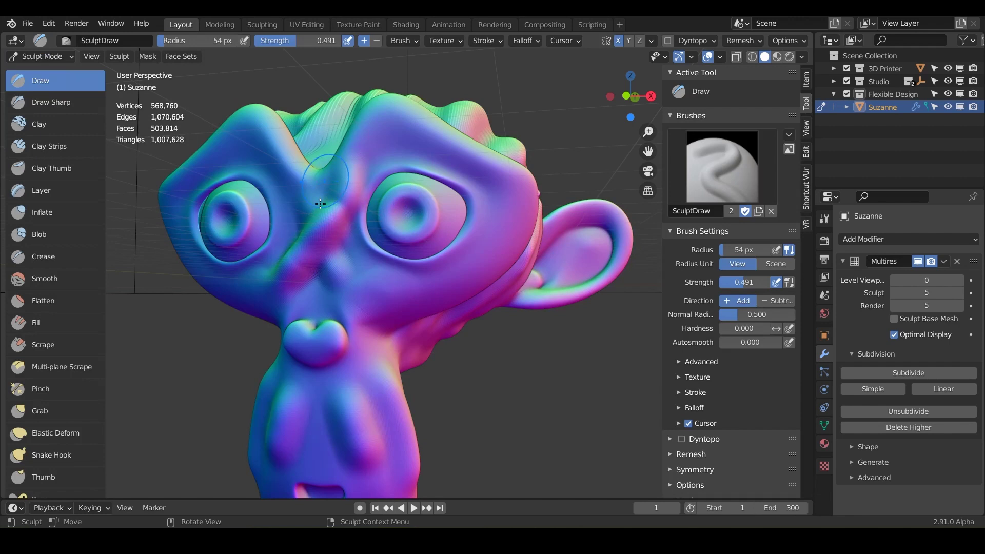
{"action": "left_click", "coordinate": [67, 58]}
{"action": "left_click", "coordinate": [64, 72]}
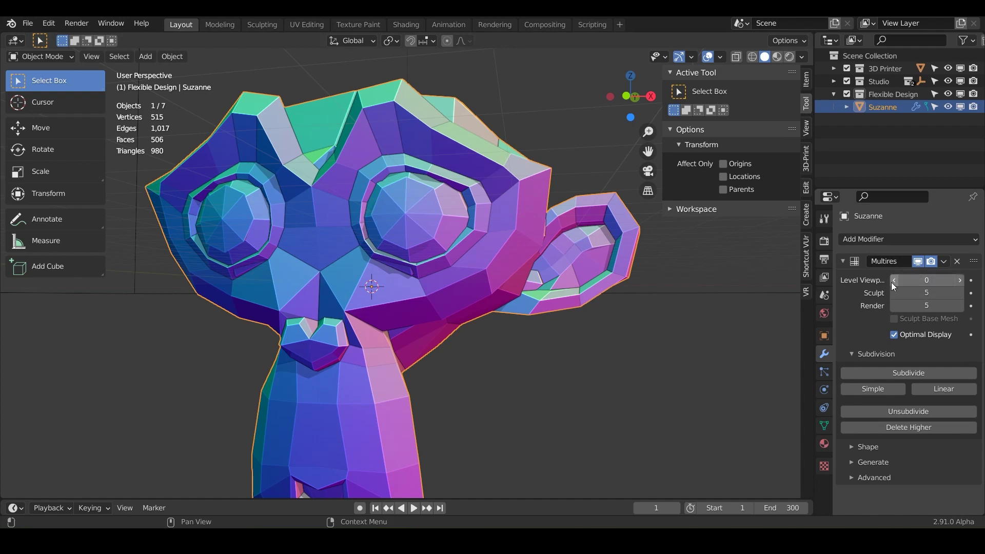
{"action": "left_click_drag", "start_coordinate": [893, 285], "coordinate": [961, 280]}
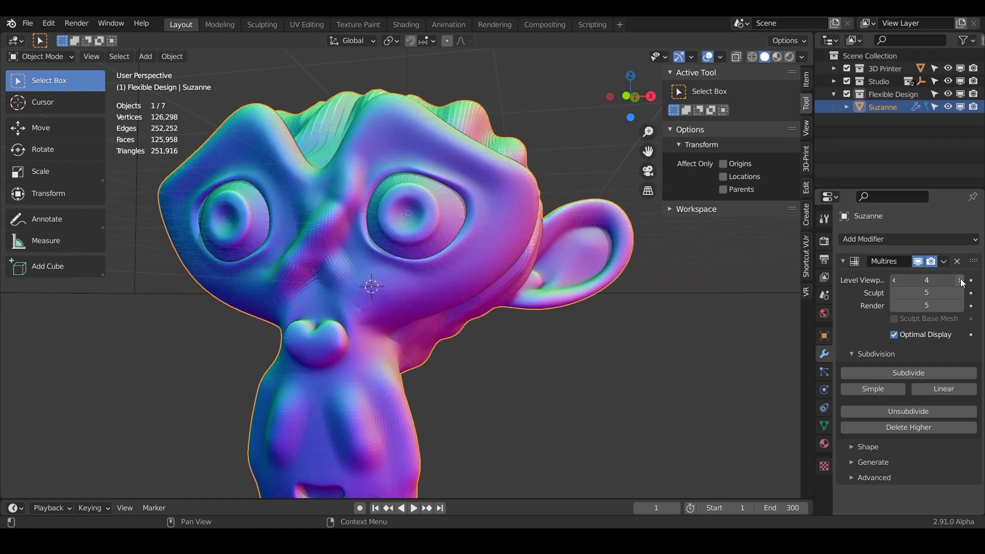
{"action": "left_click", "coordinate": [895, 282]}
{"action": "left_click", "coordinate": [895, 281]}
{"action": "left_click", "coordinate": [895, 281]}
{"action": "left_click", "coordinate": [896, 281]}
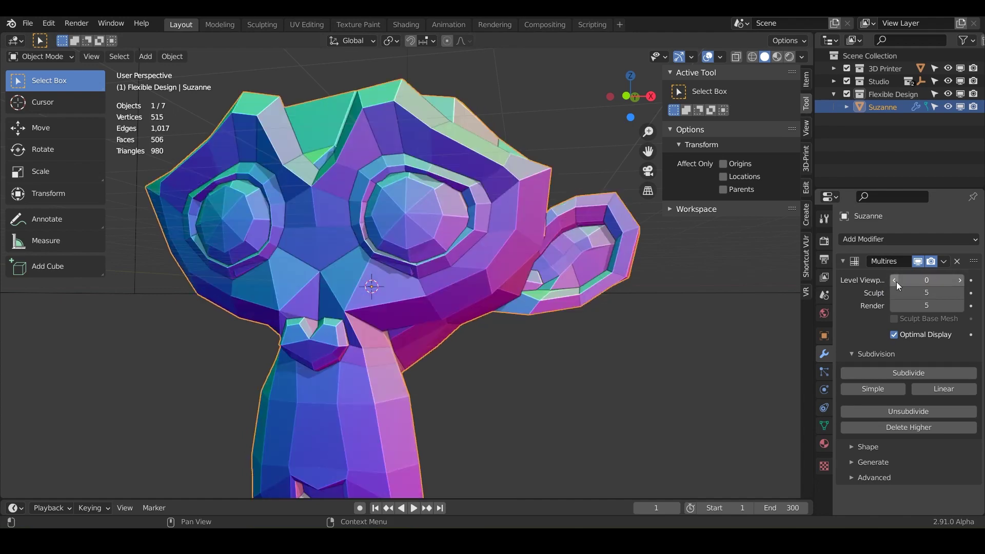
{"action": "middle_click_drag", "start_coordinate": [320, 212], "coordinate": [288, 247]}
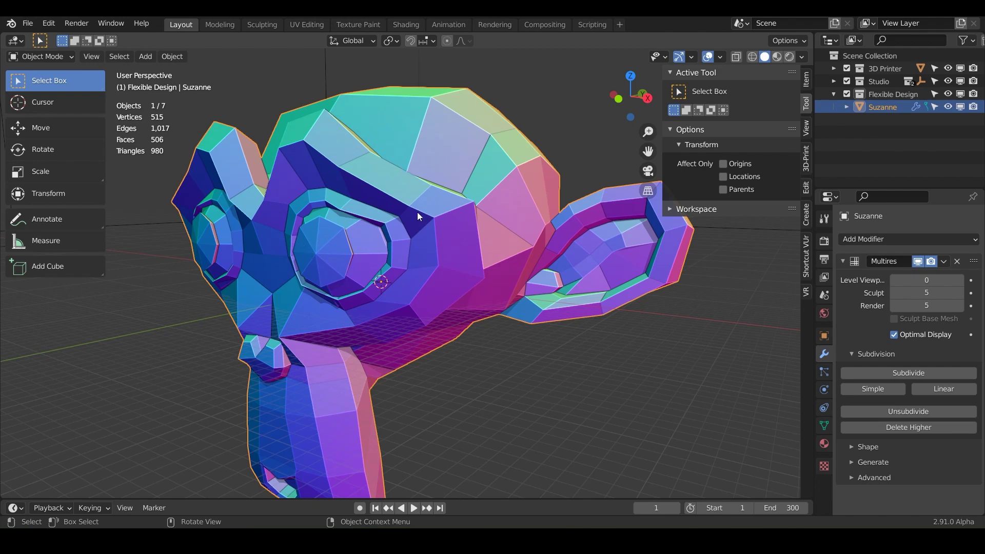
{"action": "mouse_move", "coordinate": [349, 315]}
{"action": "left_mouse_down", "text": "alt"}
{"action": "mouse_move", "coordinate": [432, 307]}
{"action": "mouse_move", "coordinate": [365, 315]}
{"action": "mouse_move", "coordinate": [346, 304]}
{"action": "left_mouse_up", "text": "alt"}
- Select both eye meshes in Edit Mode and separate them into a new object
{"action": "key", "text": "Tab"}
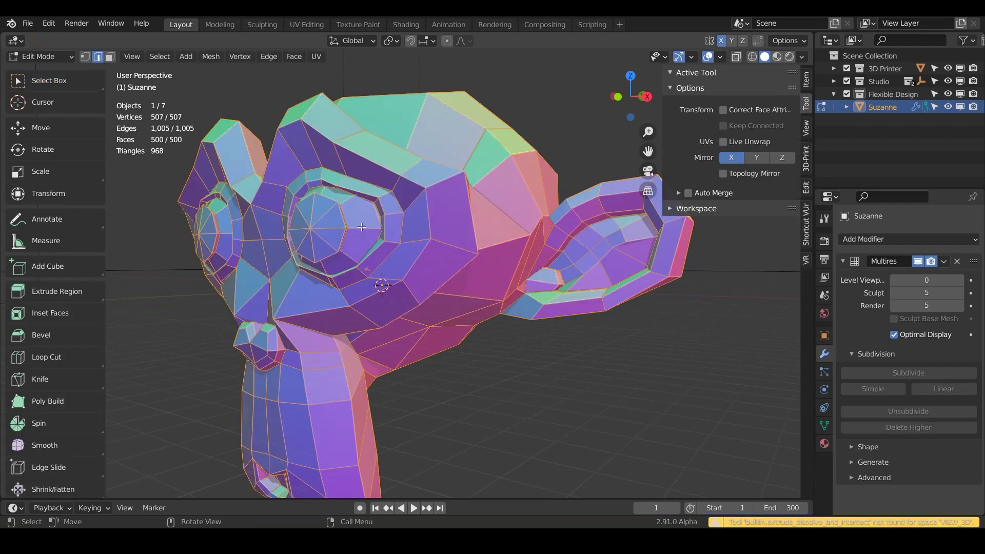
{"action": "left_click", "coordinate": [323, 227]}
{"action": "key", "text": "l"}
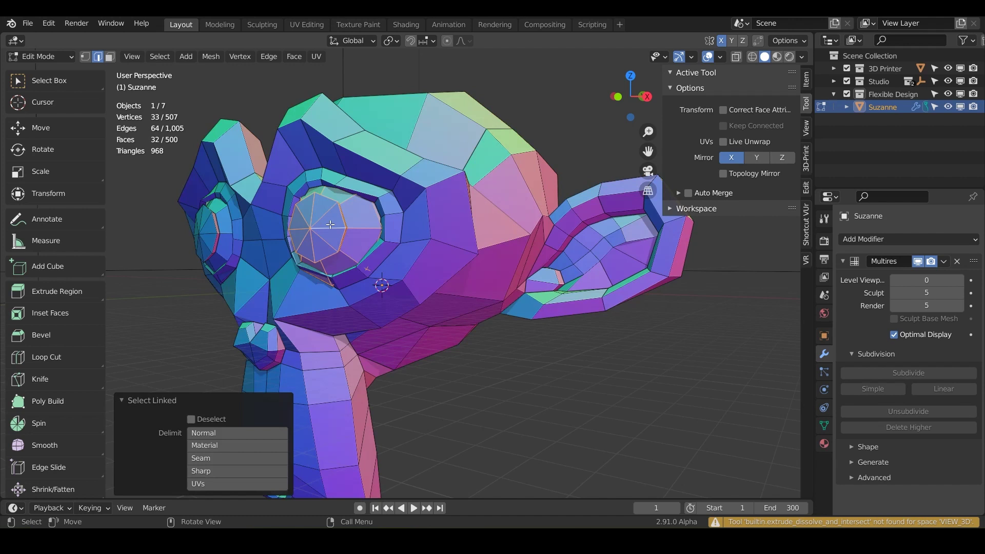
{"action": "key", "text": "l"}
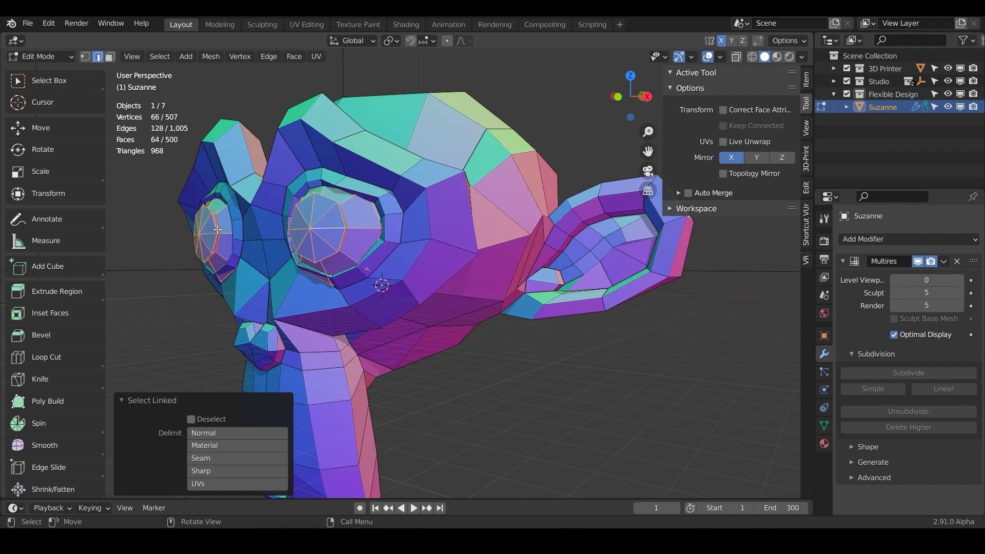
{"action": "key", "text": "p"}
{"action": "left_click", "coordinate": [211, 229]}
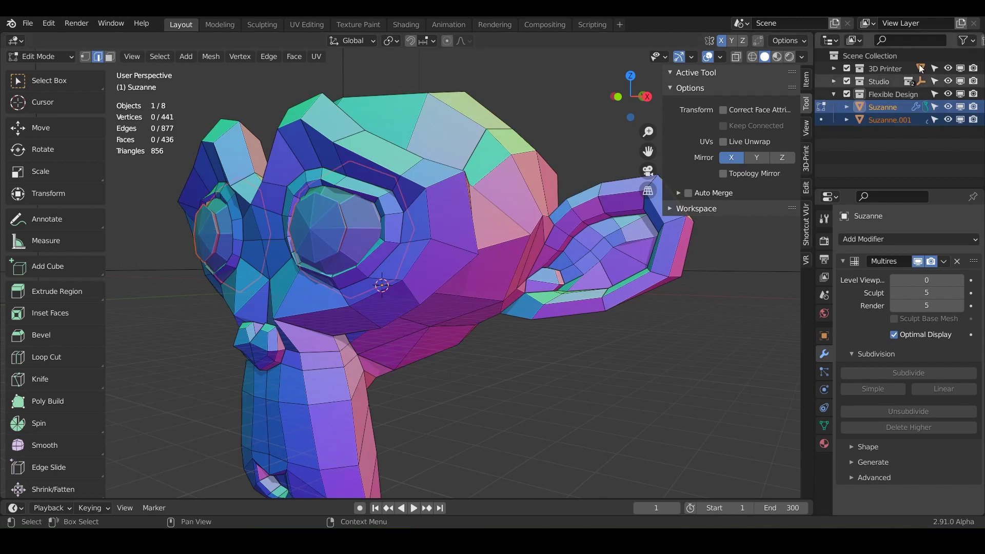
- Rename the separated object Suzanne.001 to 'Eyes'
{"action": "double_click", "coordinate": [894, 120]}
{"action": "type", "text": "Eyes"}
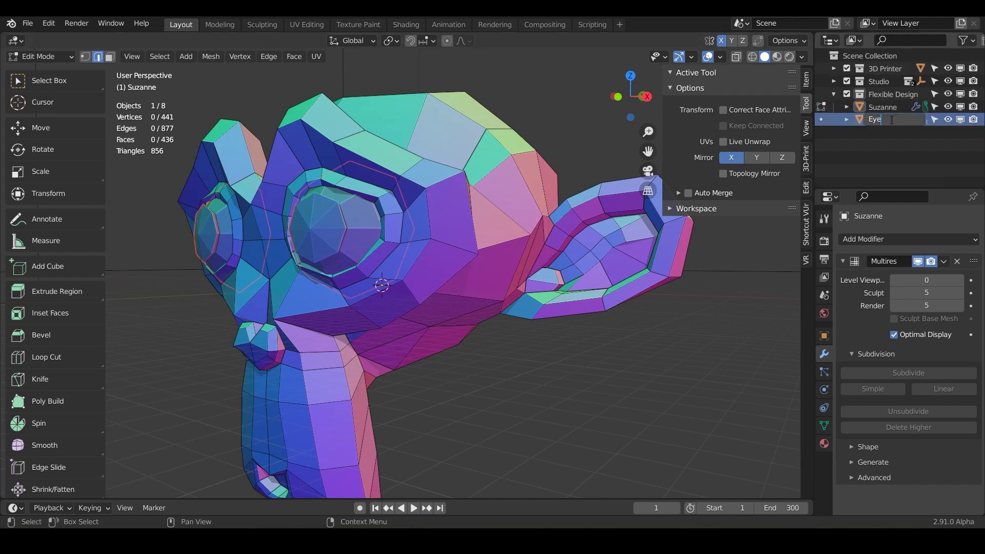
{"action": "key", "text": "Return"}
- Run 3D-Print Make Manifold on Eyes and Suzanne, then select Eyes with Suzanne active
{"action": "key", "text": "Tab"}
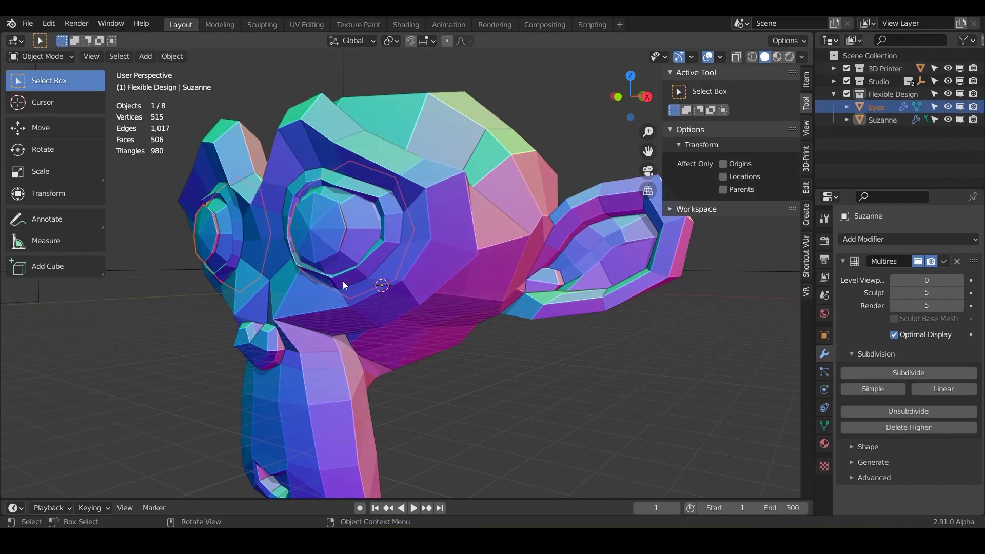
{"action": "left_click", "coordinate": [806, 159]}
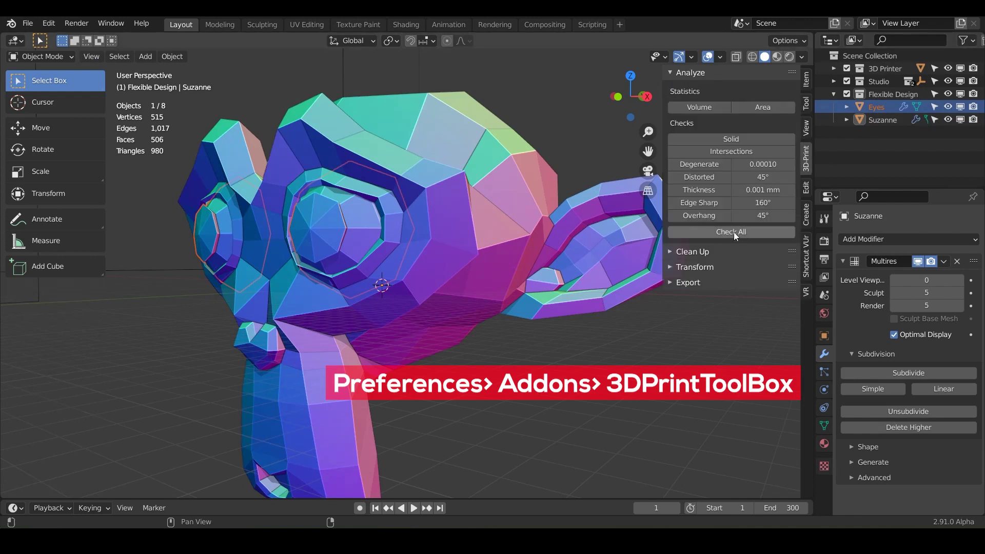
{"action": "left_click", "coordinate": [671, 251]}
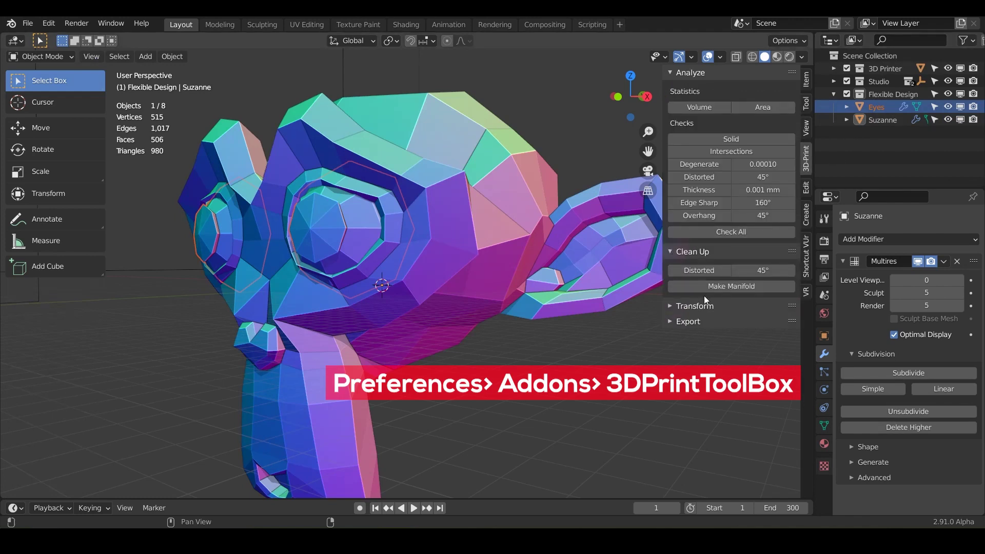
{"action": "left_click", "coordinate": [707, 287]}
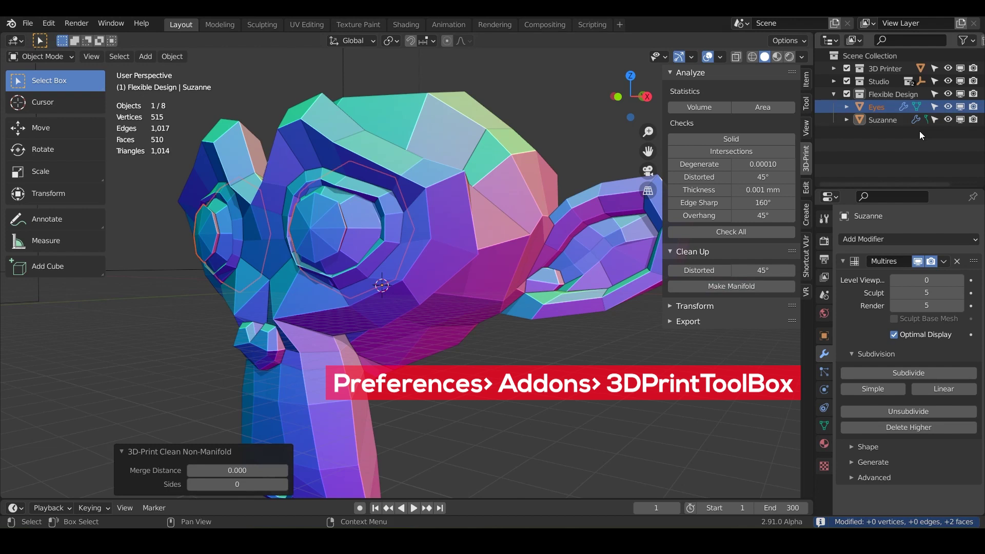
{"action": "left_click", "coordinate": [882, 119]}
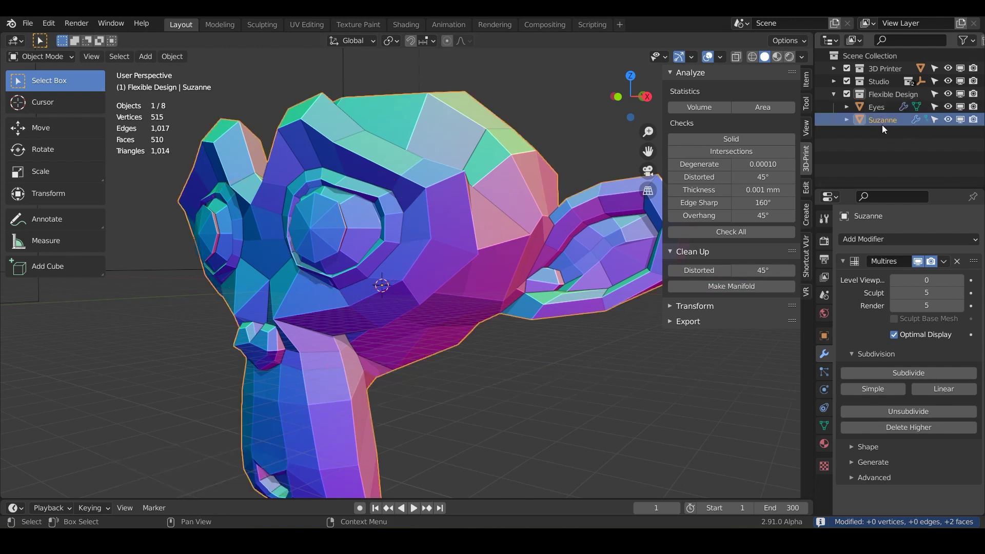
{"action": "left_click", "coordinate": [725, 289]}
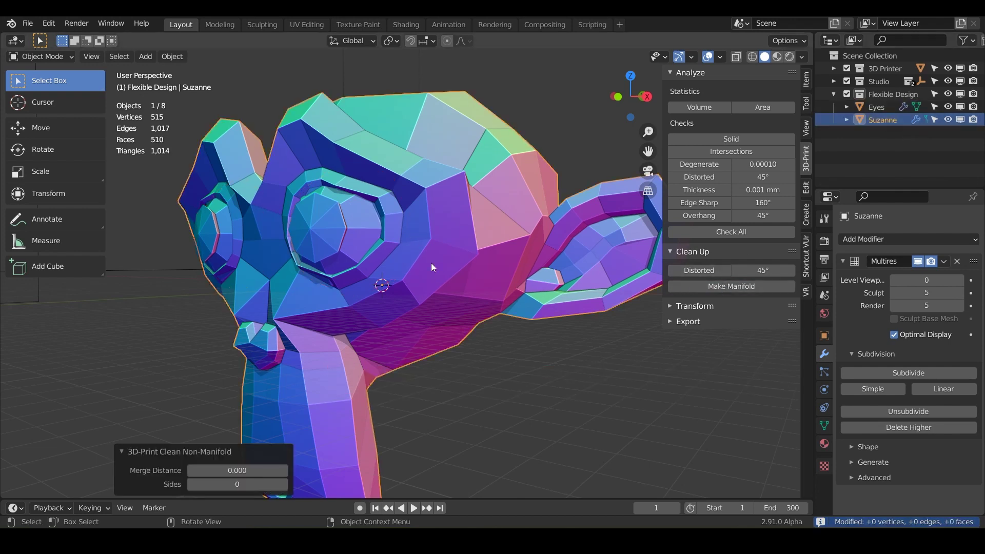
{"action": "left_click", "coordinate": [333, 237]}
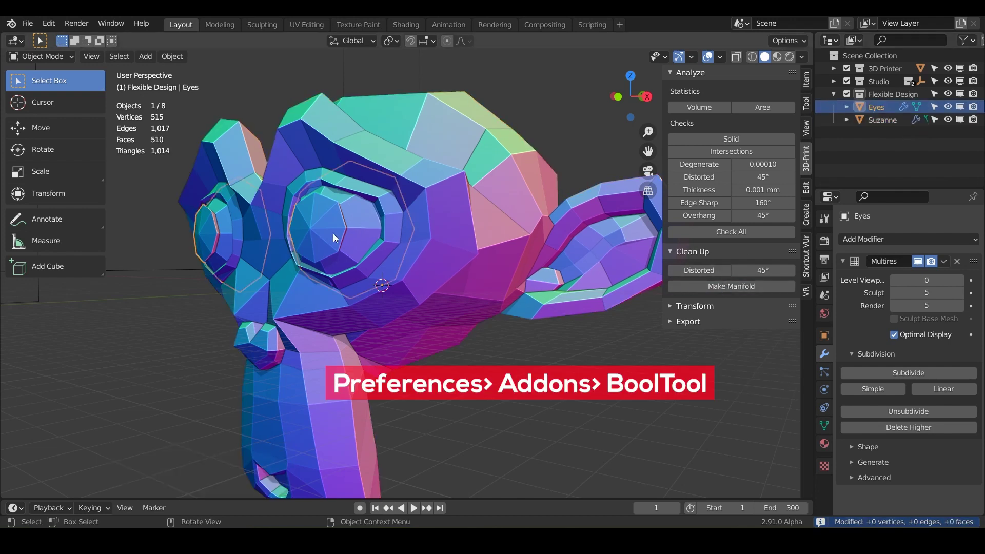
{"action": "left_click", "coordinate": [443, 222], "text": "shift"}
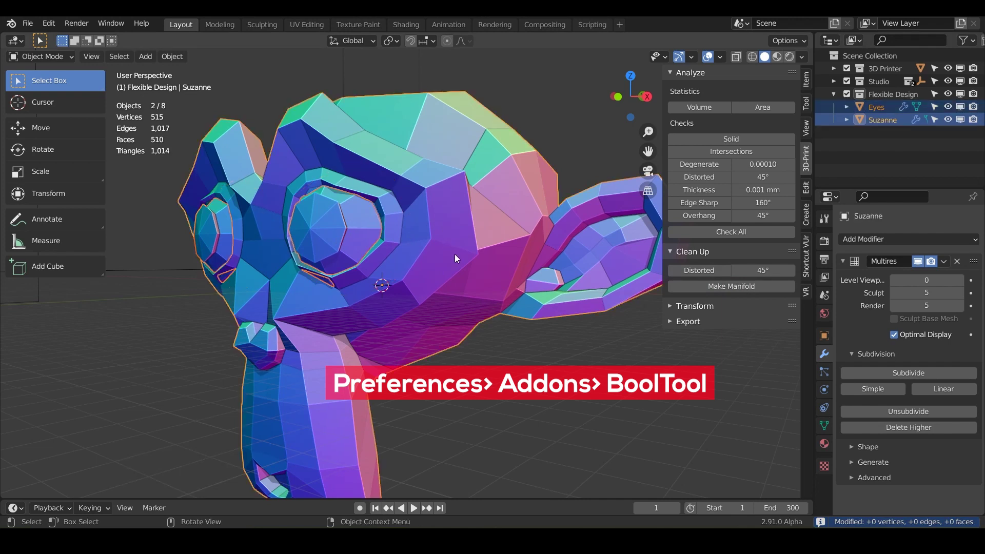
- Boolean-union the Eyes into Suzanne, then parent Eyes to Suzanne as an Object child
{"action": "key", "text": "ctrl+shift+KP_Add"}
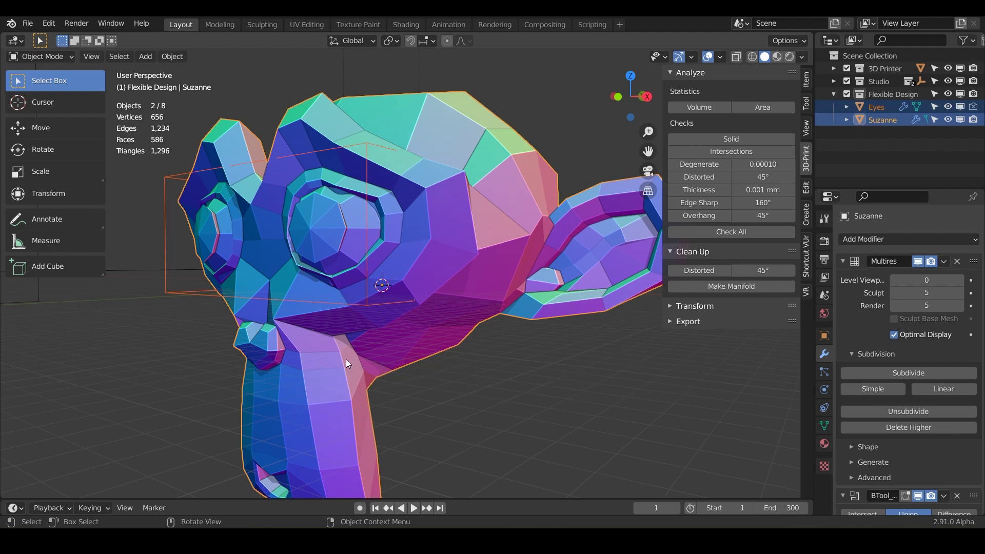
{"action": "key", "text": "ctrl+p"}
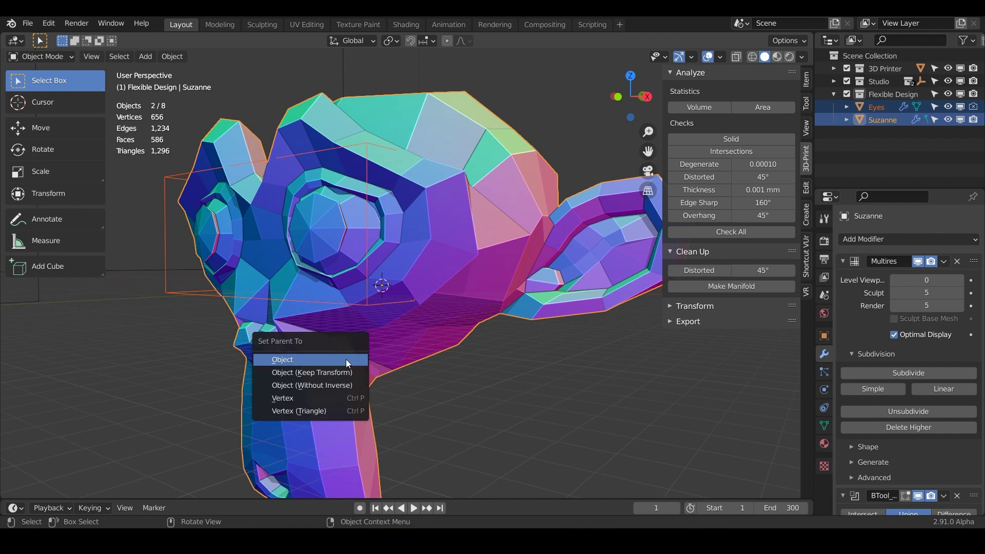
{"action": "left_click", "coordinate": [346, 359]}
{"action": "key", "text": "ctrl+p"}
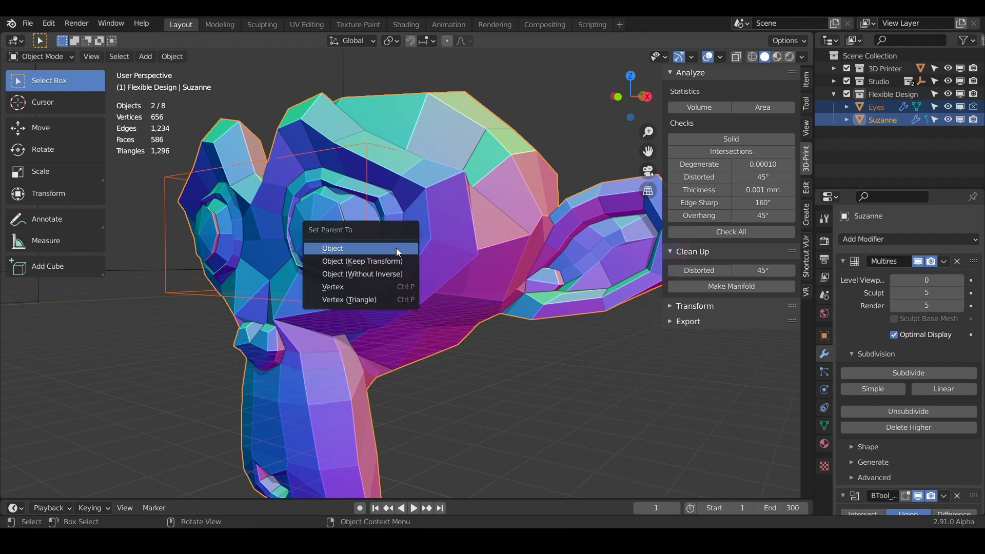
{"action": "left_click", "coordinate": [360, 248]}
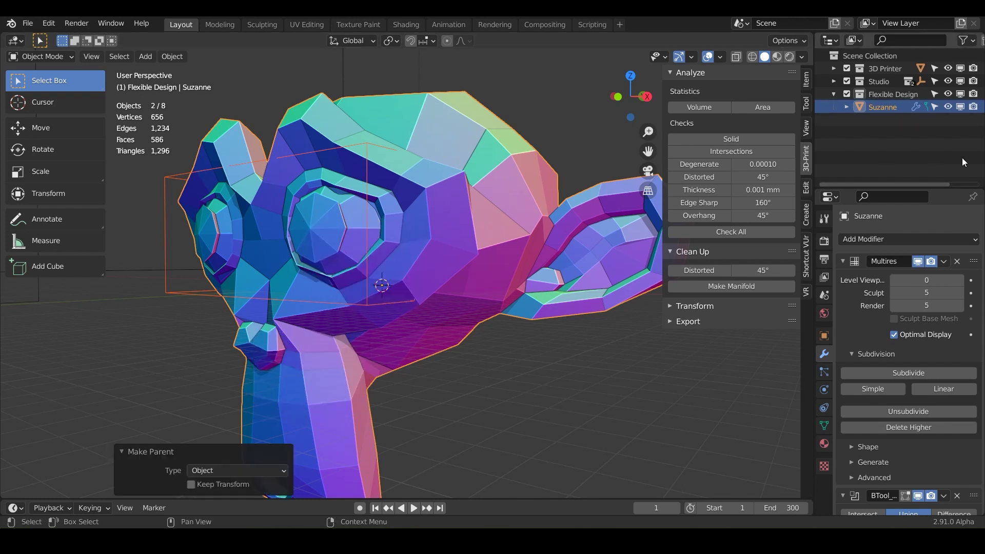
{"action": "left_click", "coordinate": [846, 107]}
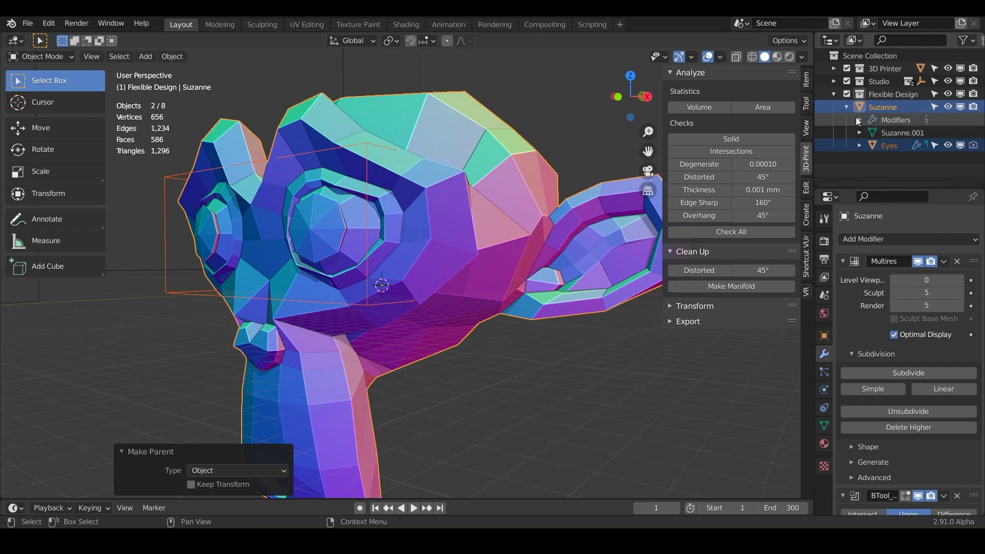
- Select only Suzanne and step its Multires viewport level from 0 up to 5
{"action": "left_click", "coordinate": [848, 107]}
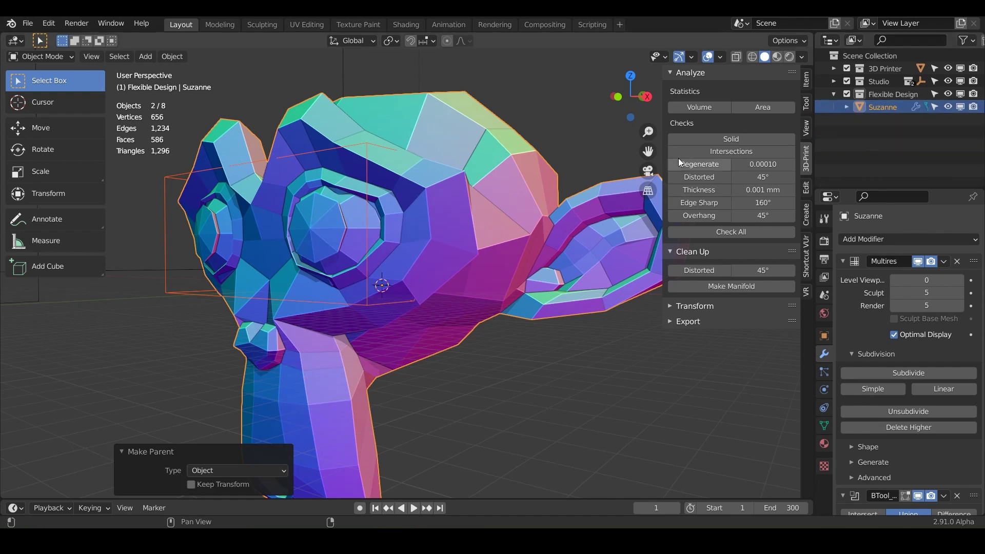
{"action": "left_click", "coordinate": [453, 177]}
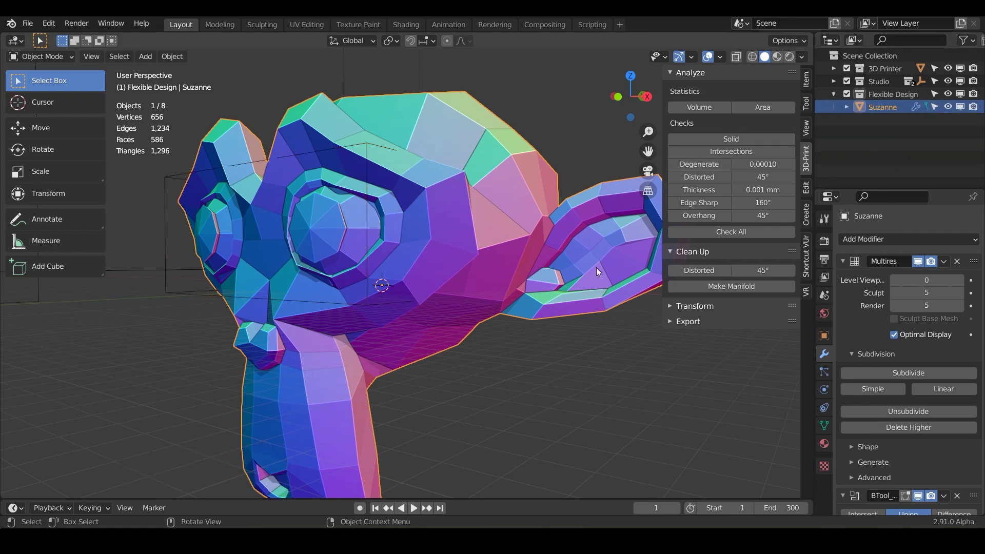
{"action": "left_click", "coordinate": [960, 281]}
{"action": "left_click", "coordinate": [961, 281]}
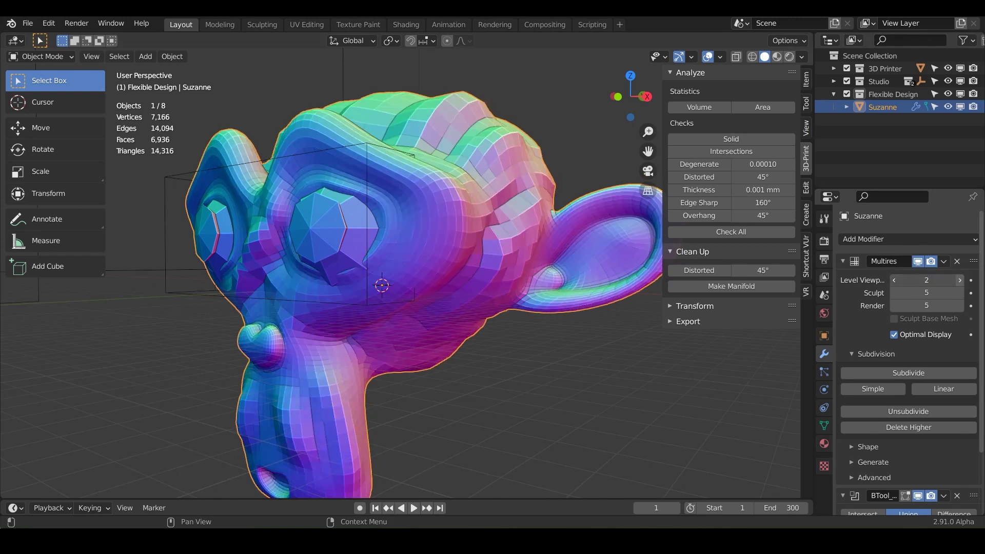
{"action": "left_click", "coordinate": [961, 281]}
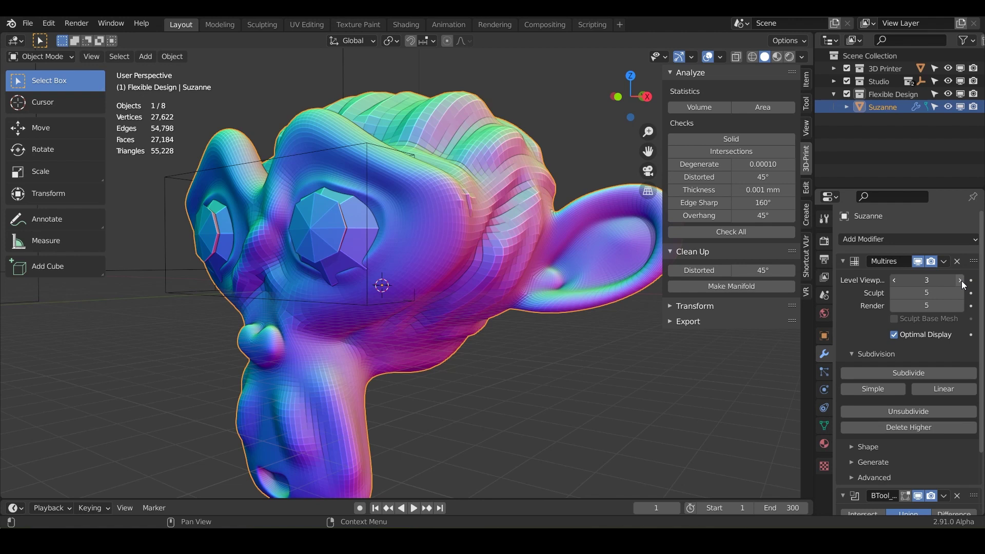
{"action": "left_click", "coordinate": [960, 281]}
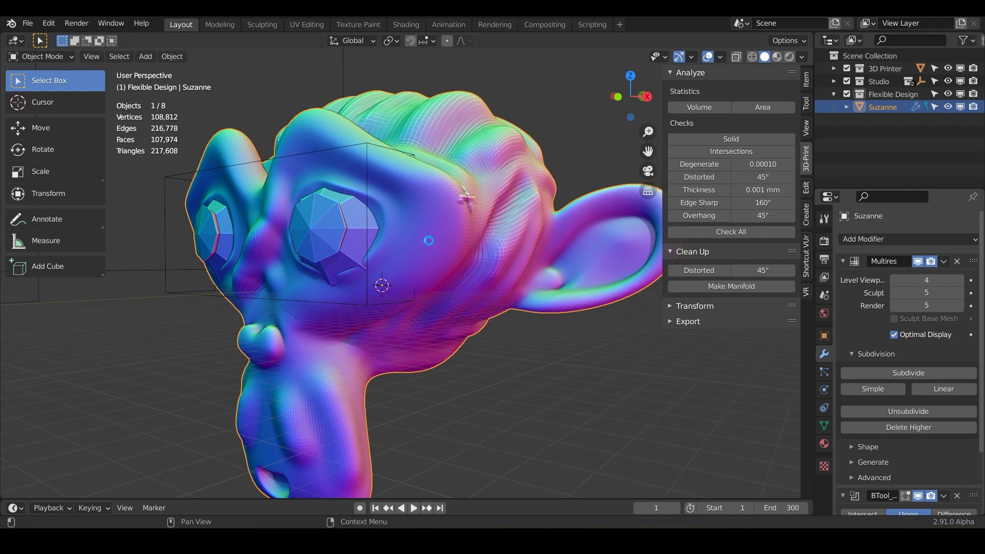
{"action": "key", "text": "ctrl+5"}
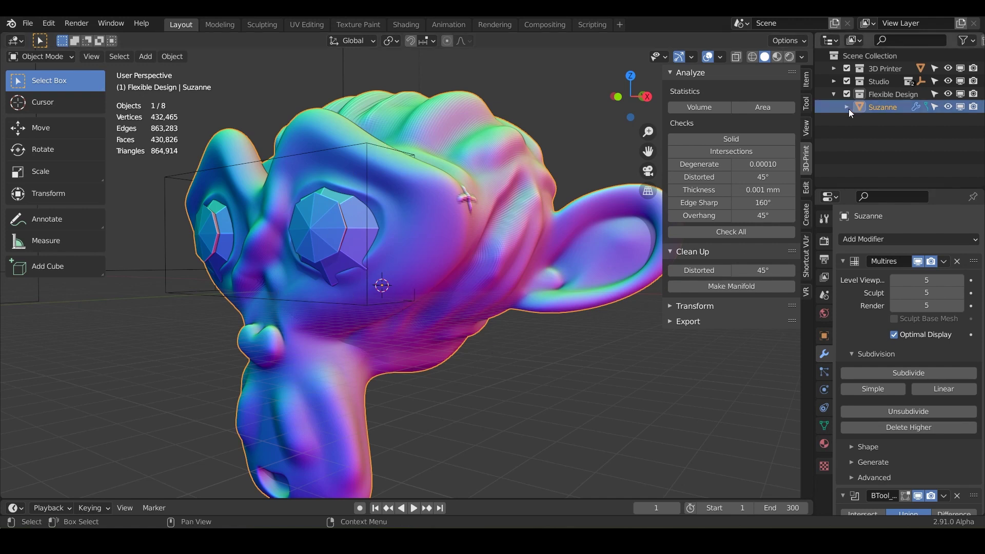
- From a front view, select the Eyes object and set its Multires viewport level to 5
{"action": "middle_click_drag", "start_coordinate": [340, 276], "coordinate": [438, 146]}
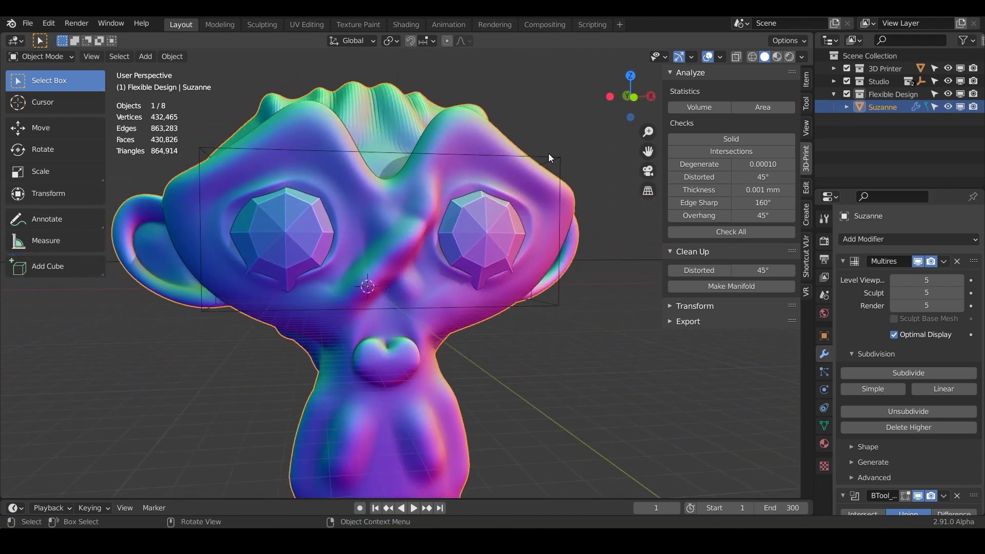
{"action": "left_click", "coordinate": [558, 163]}
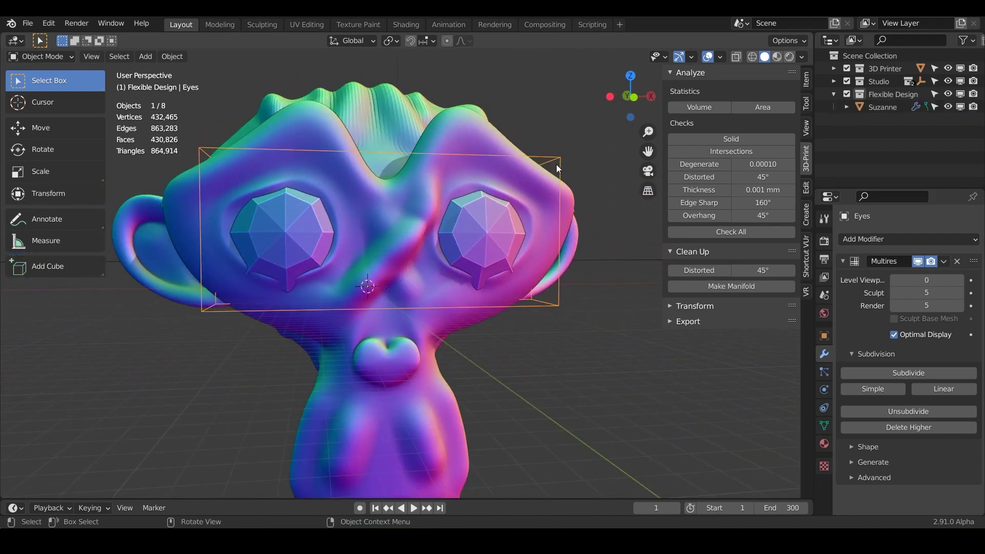
{"action": "left_click", "coordinate": [938, 281]}
{"action": "type", "text": "5"}
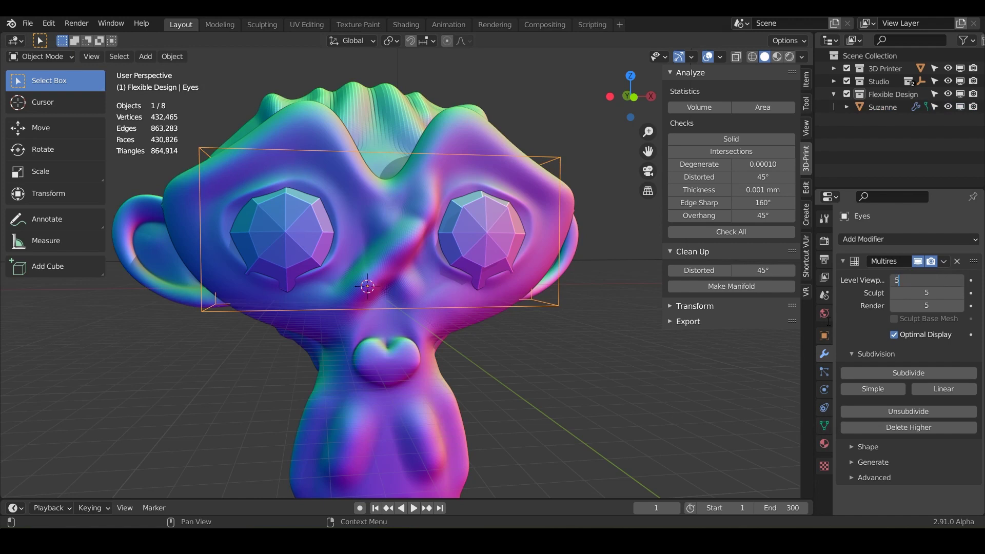
{"action": "left_click", "coordinate": [604, 311]}
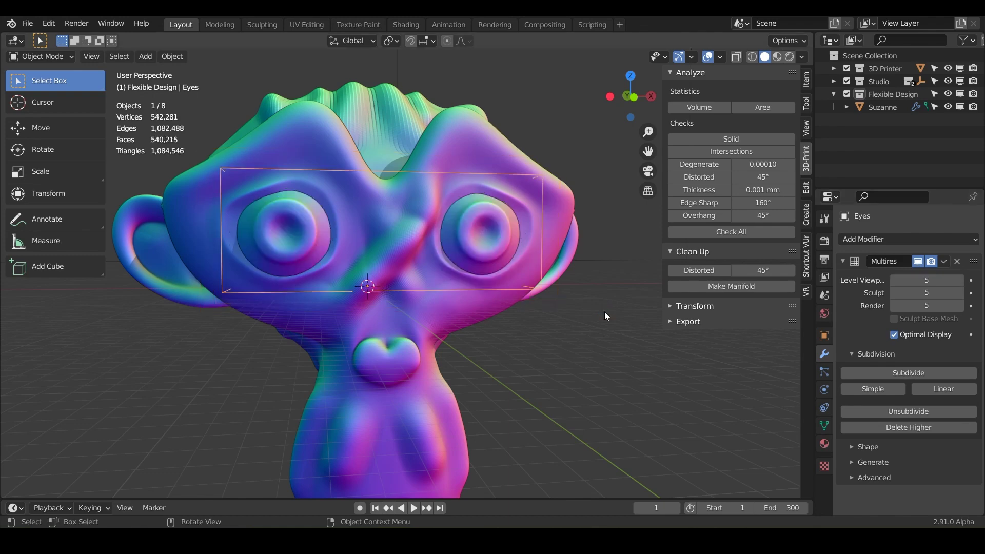
{"action": "left_click_drag", "start_coordinate": [599, 333], "coordinate": [465, 322], "text": "alt"}
{"action": "middle_click_drag", "start_coordinate": [465, 322], "coordinate": [535, 314]}
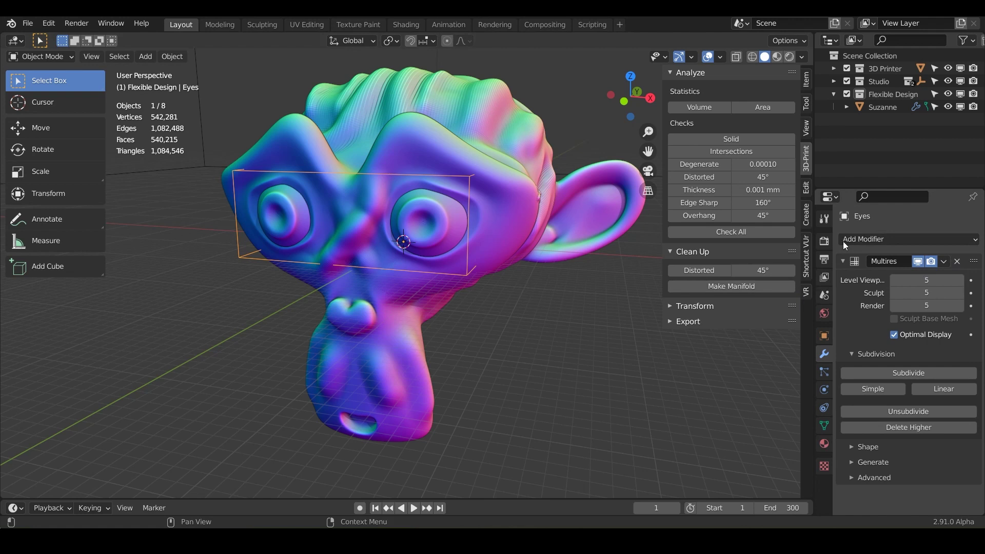
{"action": "left_click", "coordinate": [931, 262]}
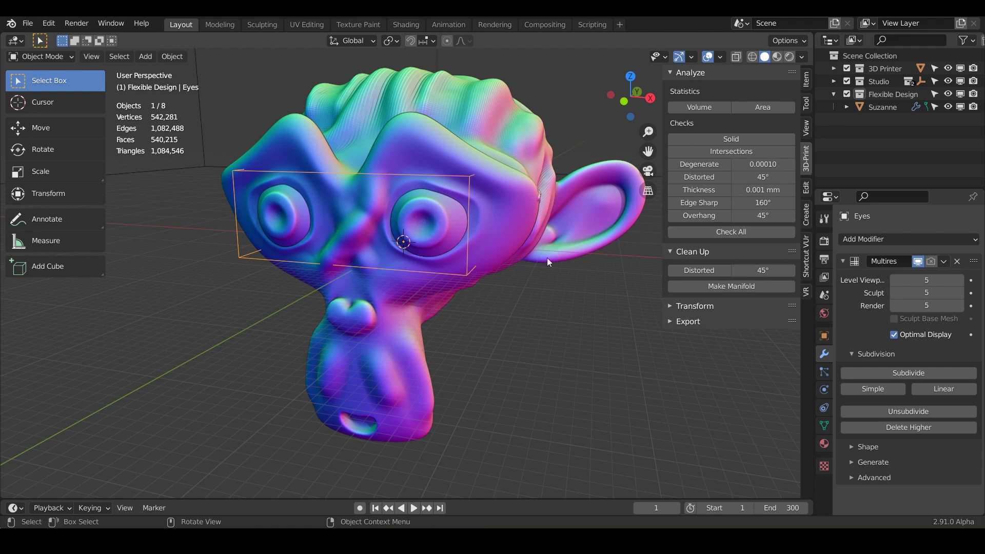
{"action": "key", "text": "ctrl+z"}
- Export Suzanne as 01_Draw-Suzanne.stl into the Draw folder of FINAL STLs
{"action": "left_click", "coordinate": [496, 143]}
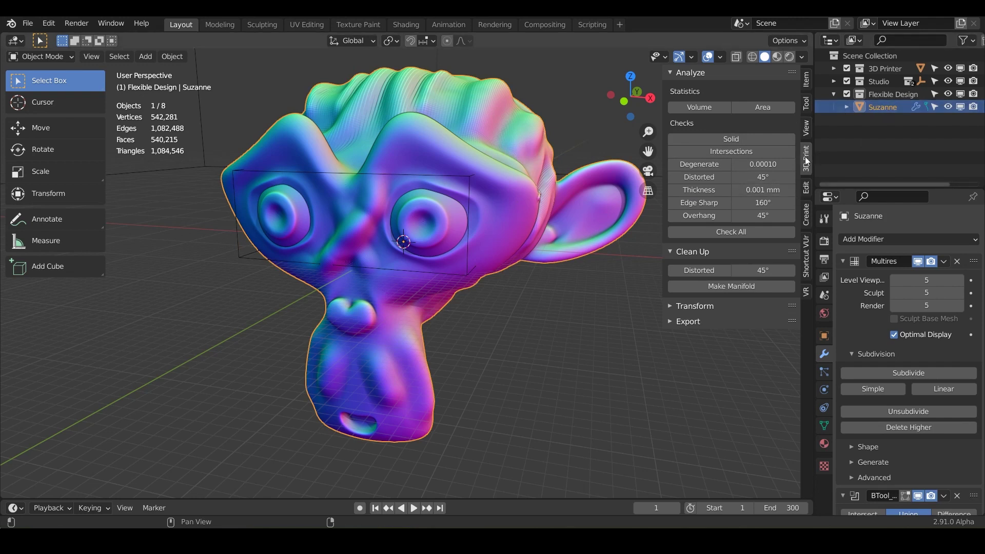
{"action": "left_click", "coordinate": [671, 322]}
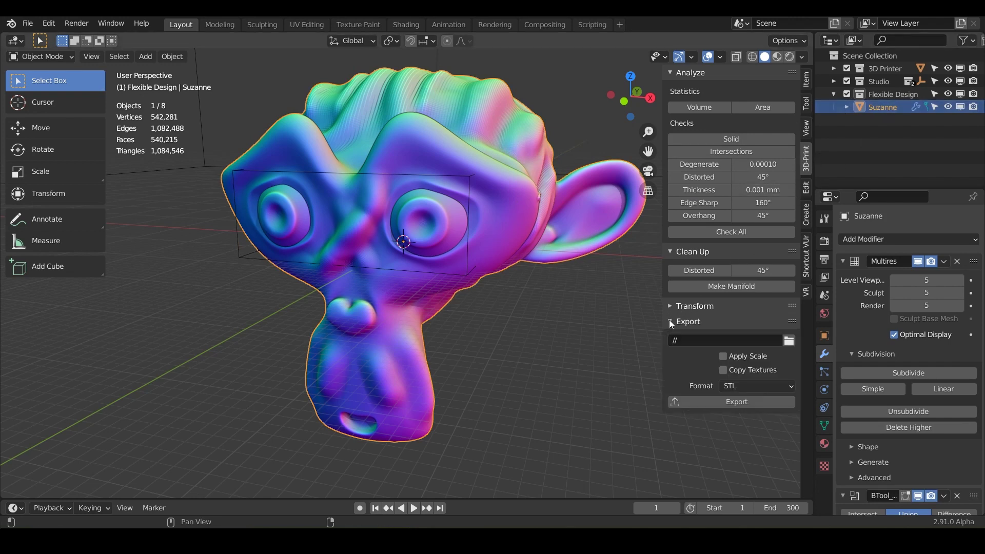
{"action": "left_click", "coordinate": [789, 341]}
{"action": "left_click", "coordinate": [712, 469]}
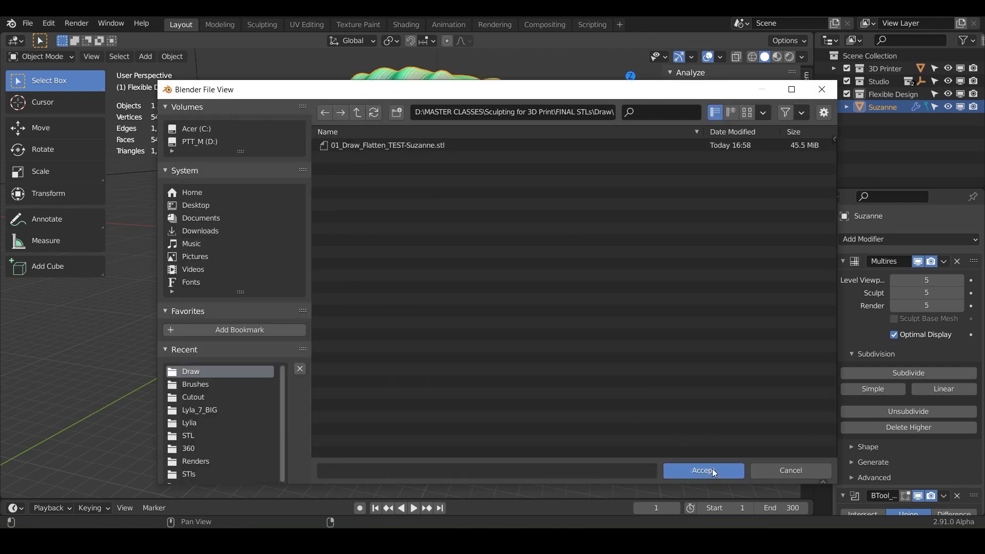
{"action": "left_click", "coordinate": [719, 402]}
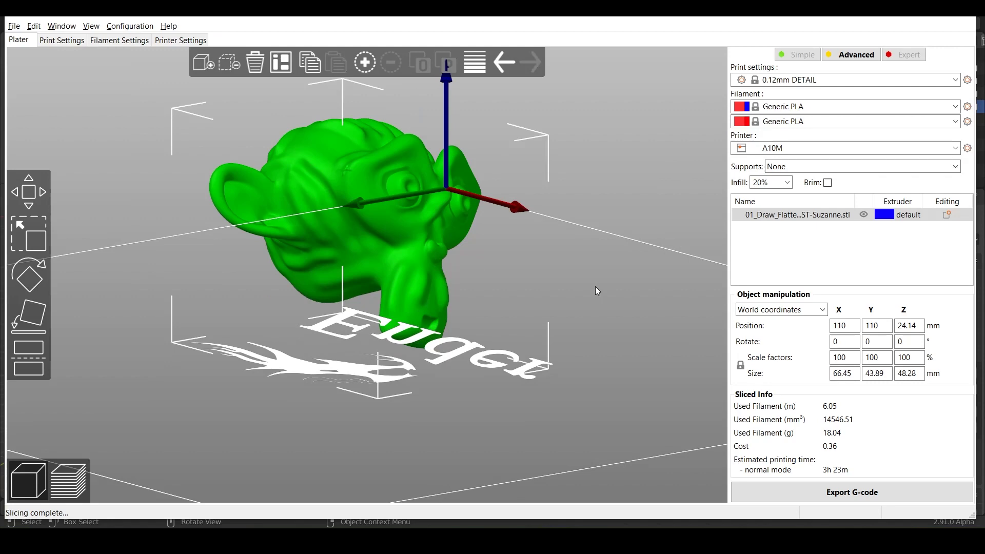
- Switch PrusaSlicer to the sliced layer preview and view Suzanne from above
{"action": "mouse_move", "coordinate": [638, 264]}
{"action": "left_mouse_down"}
{"action": "mouse_move", "coordinate": [609, 284]}
{"action": "mouse_move", "coordinate": [560, 286]}
{"action": "mouse_move", "coordinate": [652, 281]}
{"action": "mouse_move", "coordinate": [632, 276]}
{"action": "left_mouse_up"}
{"action": "left_click", "coordinate": [71, 487]}
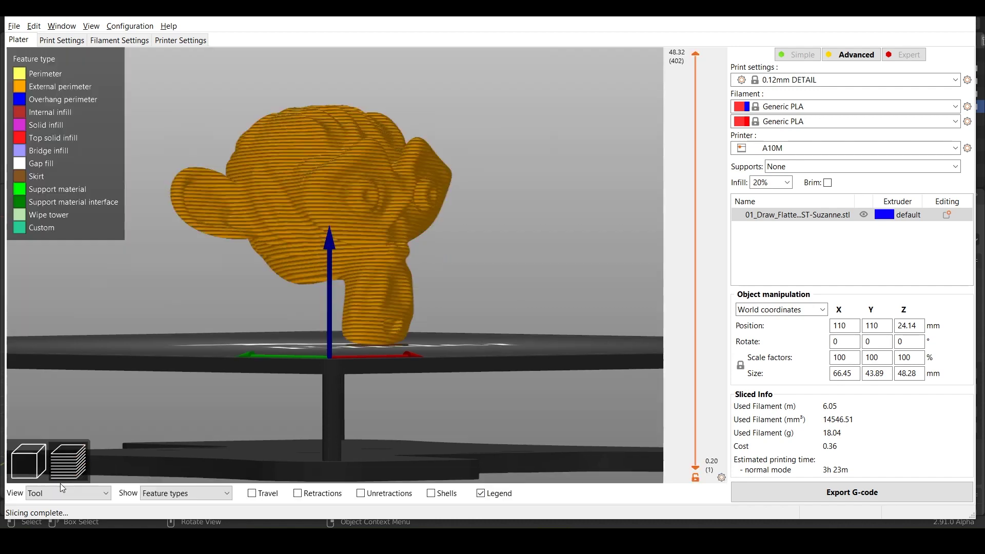
{"action": "left_click_drag", "start_coordinate": [468, 304], "coordinate": [513, 341]}
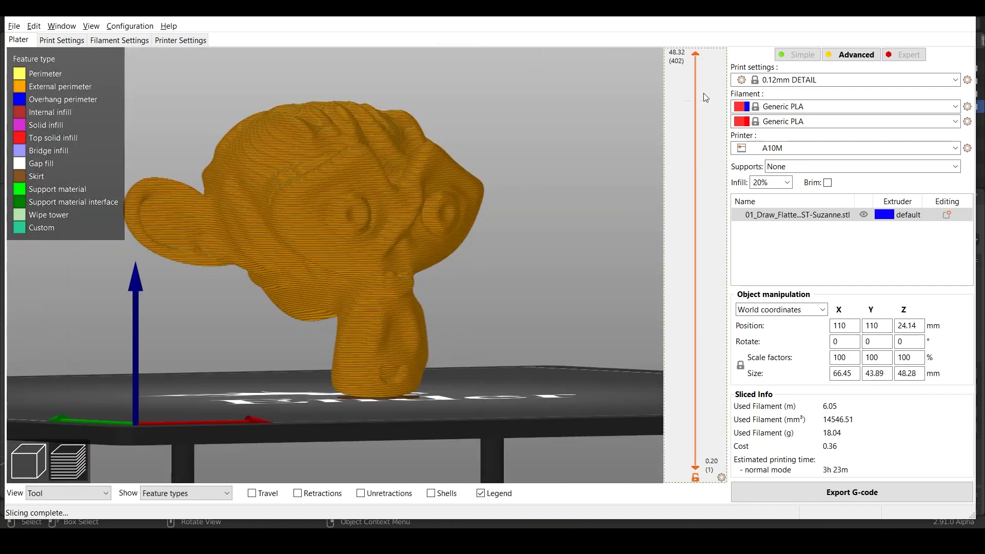
- Cut the preview at 32.00 mm (layer 266) and orbit to inspect the red infill
{"action": "left_click_drag", "start_coordinate": [698, 56], "coordinate": [696, 182]}
{"action": "left_click_drag", "start_coordinate": [549, 210], "coordinate": [514, 281]}
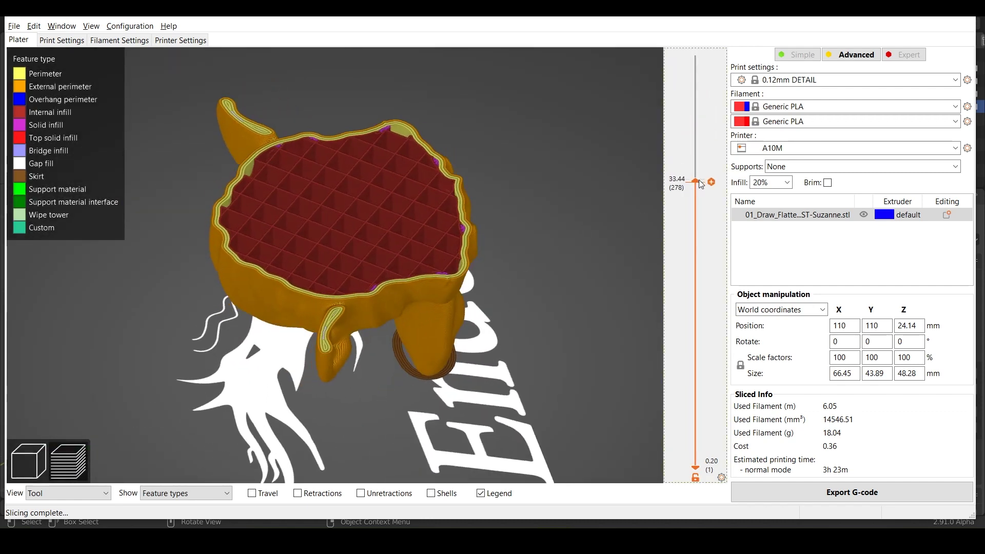
{"action": "mouse_move", "coordinate": [696, 183]}
{"action": "left_mouse_down"}
{"action": "mouse_move", "coordinate": [694, 254]}
{"action": "mouse_move", "coordinate": [688, 199]}
{"action": "left_mouse_up"}
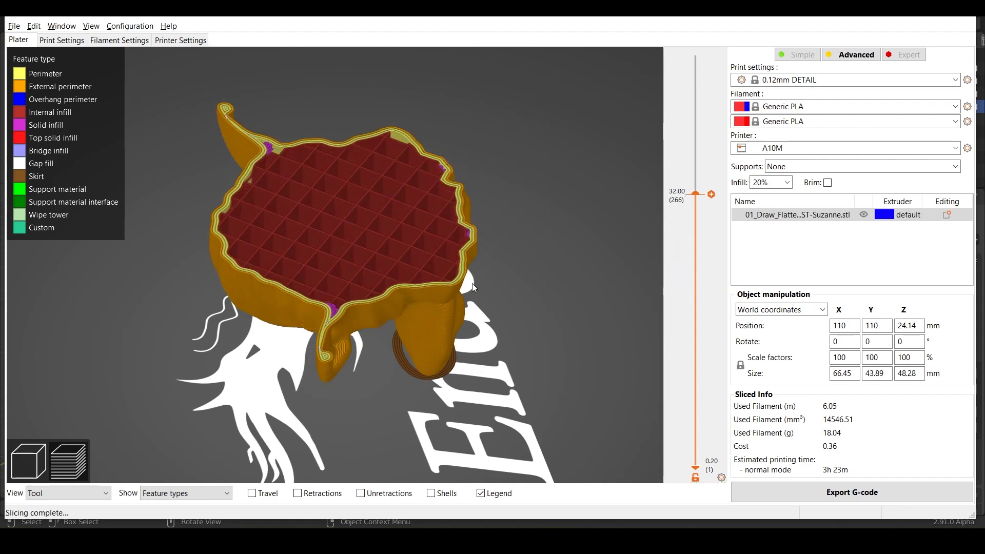
{"action": "left_click_drag", "start_coordinate": [520, 306], "coordinate": [372, 330]}
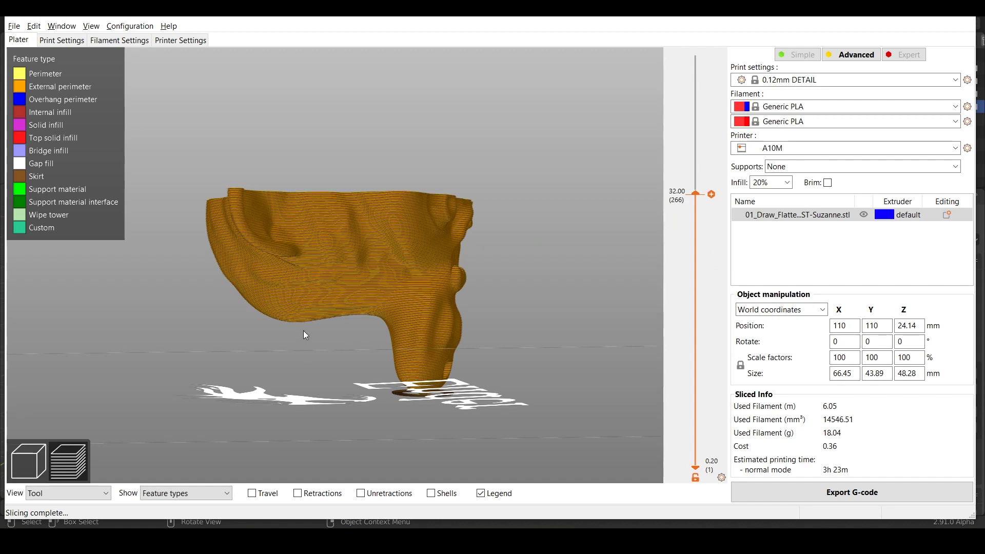
{"action": "mouse_move", "coordinate": [304, 334]}
{"action": "left_mouse_down"}
{"action": "mouse_move", "coordinate": [359, 345]}
{"action": "mouse_move", "coordinate": [323, 341]}
{"action": "left_mouse_up"}
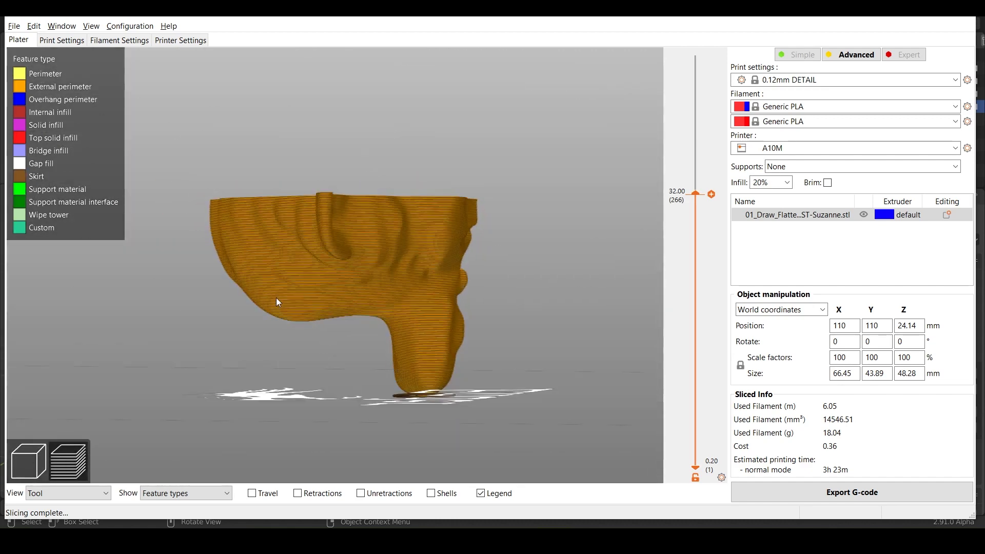
{"action": "left_click_drag", "start_coordinate": [549, 404], "coordinate": [472, 402]}
{"action": "mouse_move", "coordinate": [501, 321]}
{"action": "left_mouse_down"}
{"action": "mouse_move", "coordinate": [538, 332]}
{"action": "mouse_move", "coordinate": [462, 320]}
{"action": "mouse_move", "coordinate": [516, 332]}
{"action": "mouse_move", "coordinate": [515, 319]}
{"action": "left_mouse_up"}
- Return to Blender, toggle Suzanne's sculpt mode, and orbit to a front view
{"action": "key", "text": "alt+Tab"}
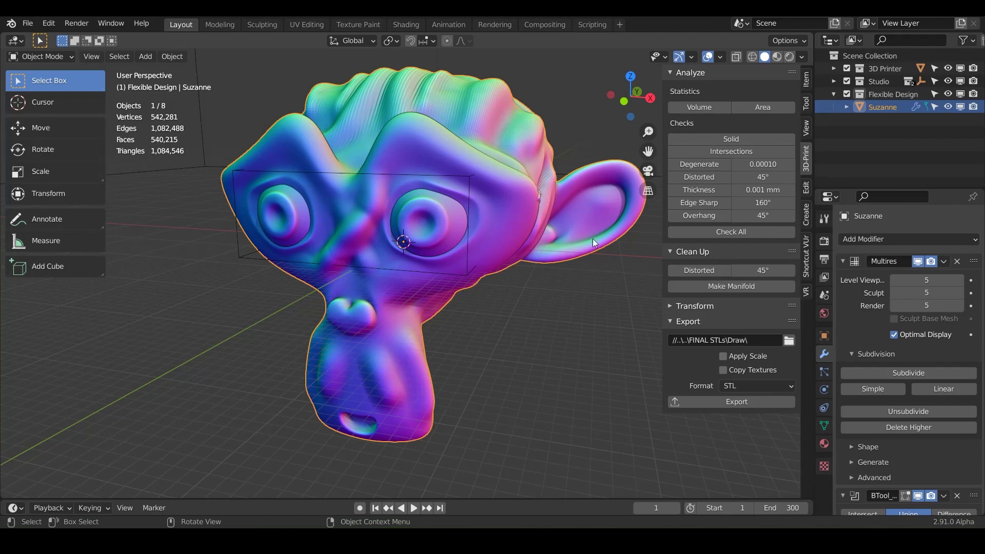
{"action": "key", "text": "ctrl+Tab"}
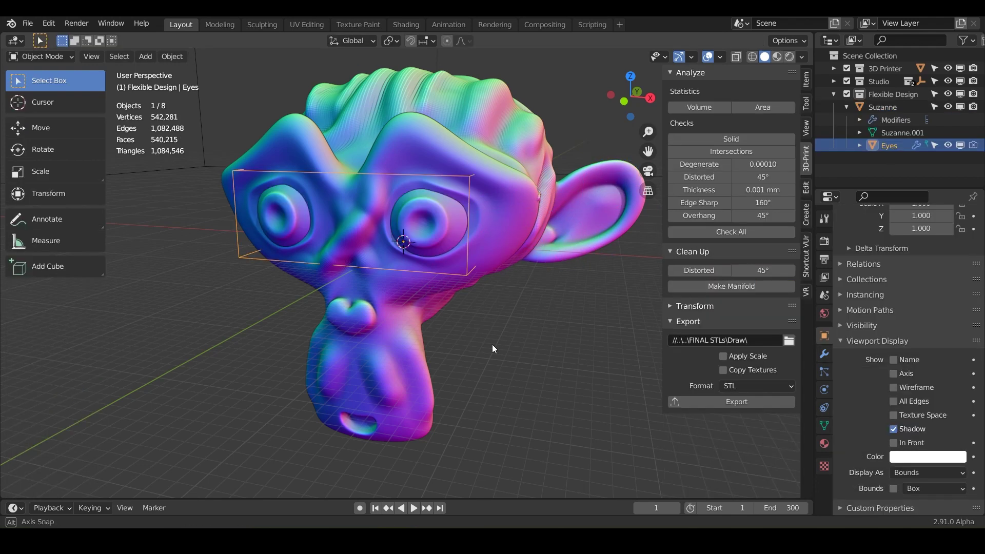
{"action": "mouse_move", "coordinate": [502, 336]}
{"action": "middle_mouse_down"}
{"action": "mouse_move", "coordinate": [543, 334]}
{"action": "mouse_move", "coordinate": [483, 336]}
{"action": "mouse_move", "coordinate": [502, 336]}
{"action": "mouse_move", "coordinate": [481, 314]}
{"action": "middle_mouse_up"}
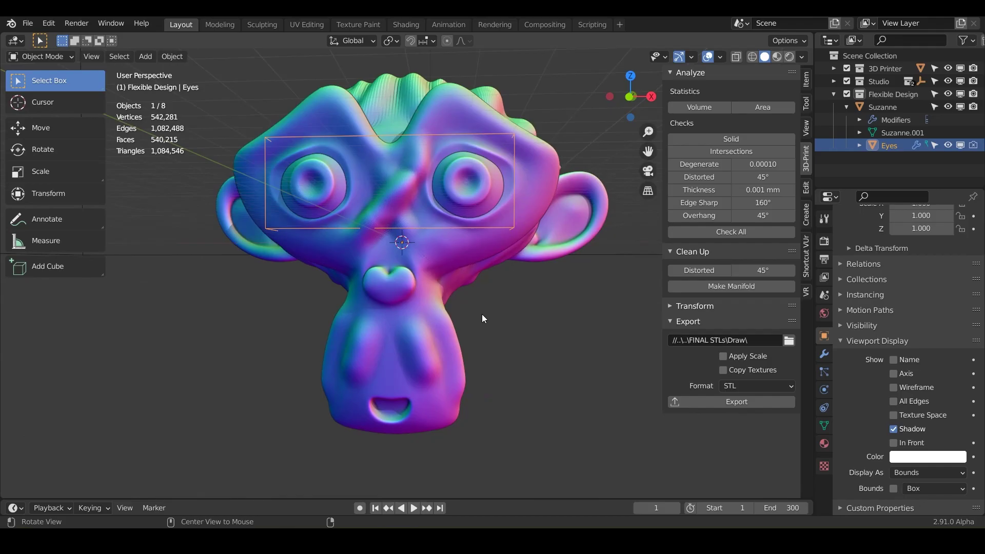